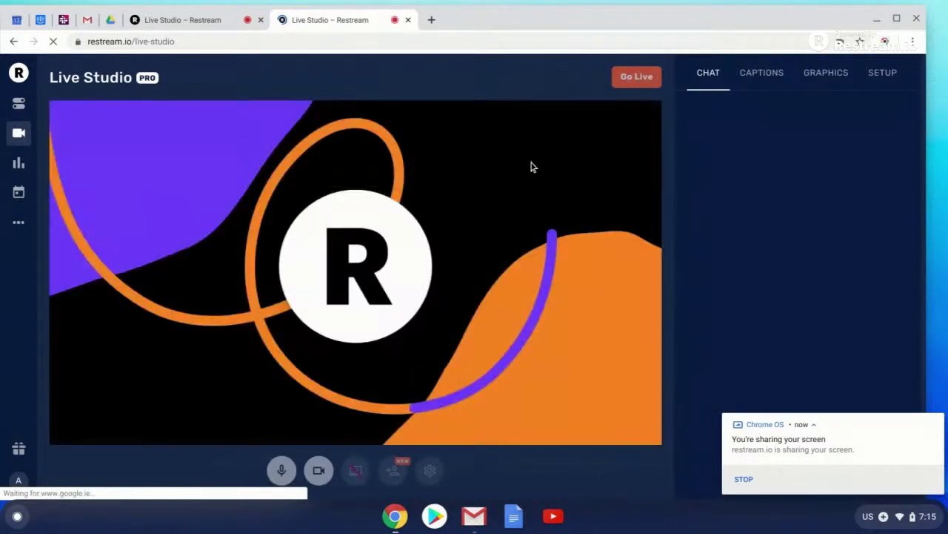
# - View the Analytics page for the last session and the Scheduler's events page
pyautogui.click(18, 163)
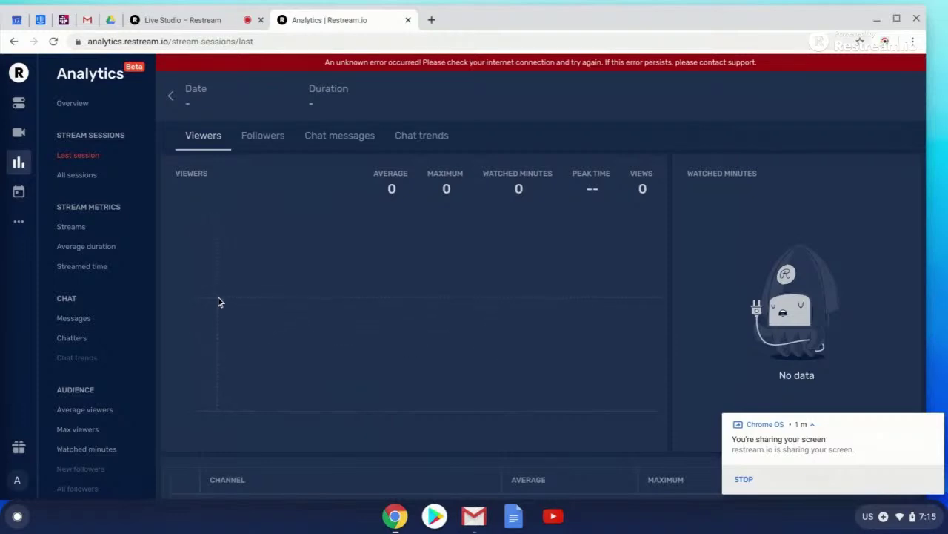
pyautogui.click(18, 197)
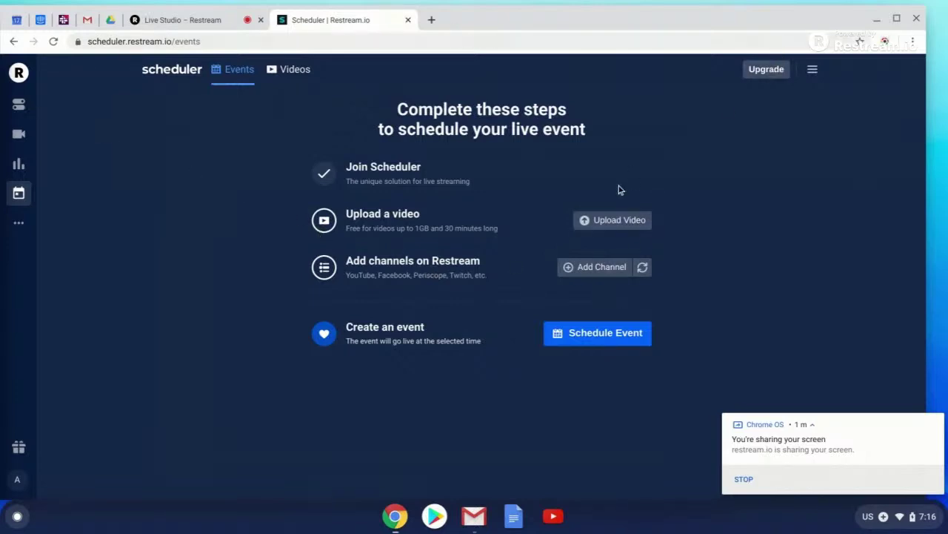
# - Add a YouTube Events channel to the destinations, signing in with the personal Google account and granting Restream access
pyautogui.click(20, 106)
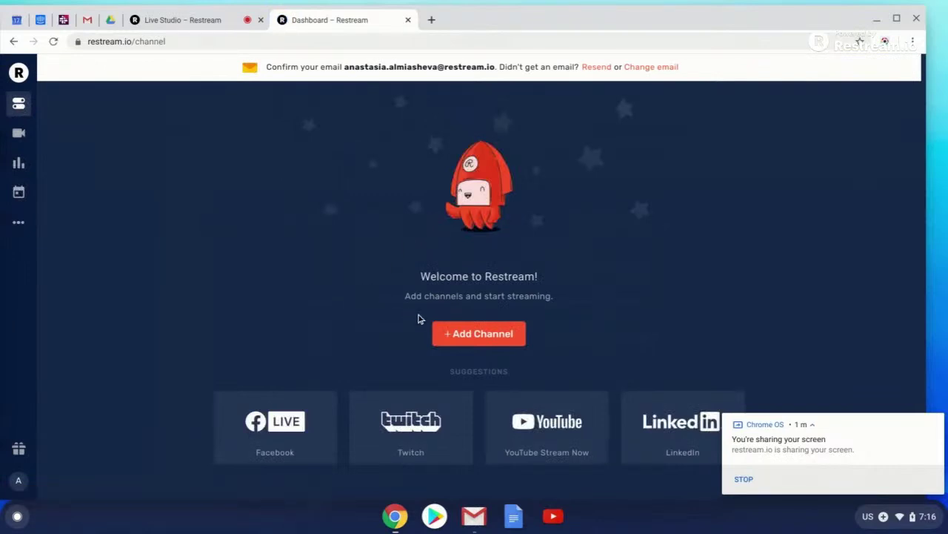
pyautogui.click(449, 338)
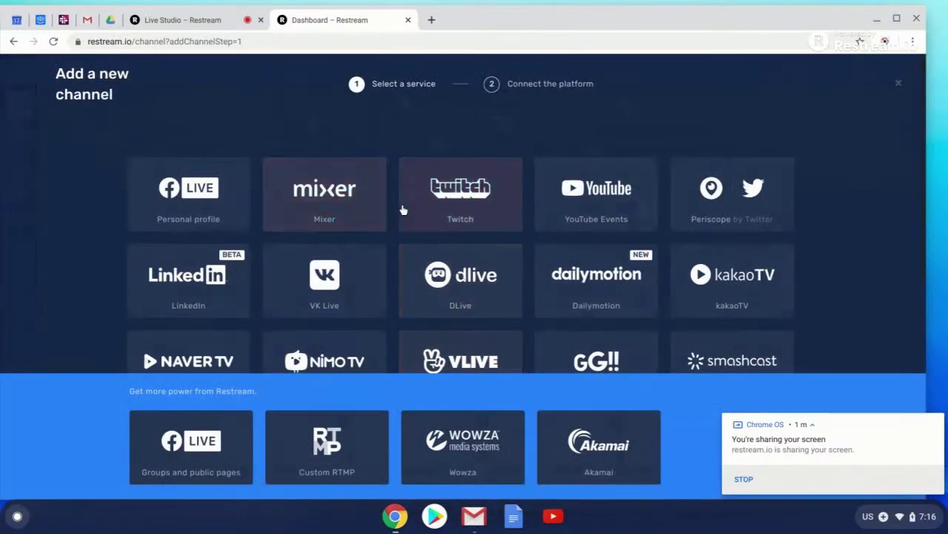
pyautogui.click(598, 206)
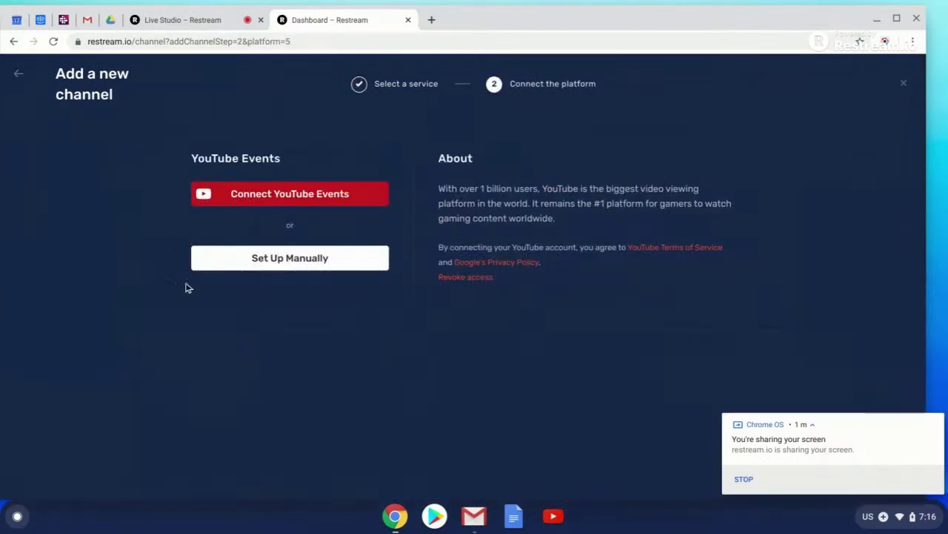
pyautogui.click(265, 201)
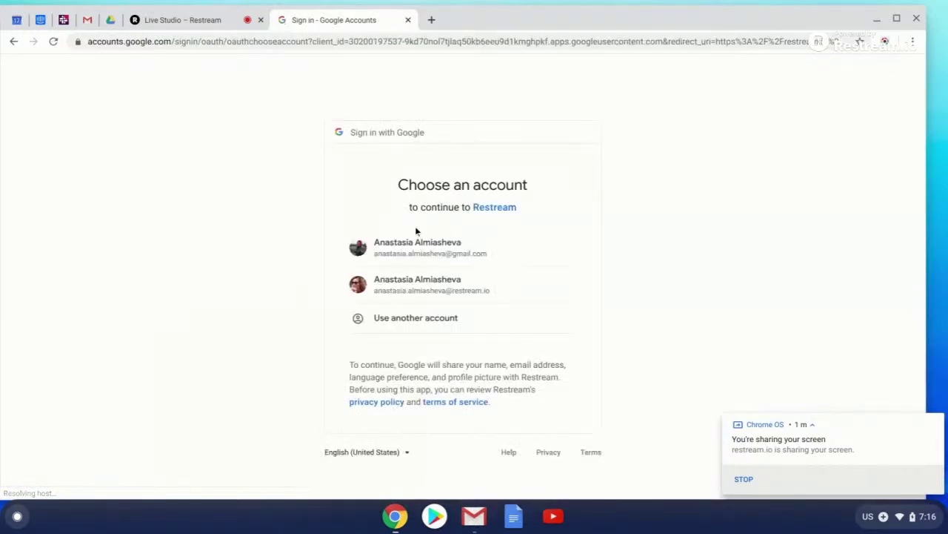
pyautogui.click(420, 254)
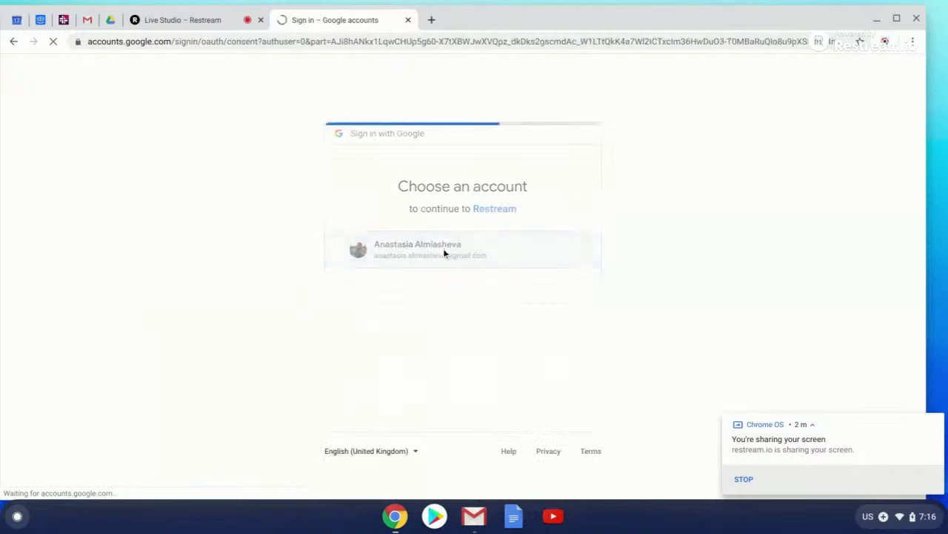
pyautogui.scroll(-3, 458, 279)
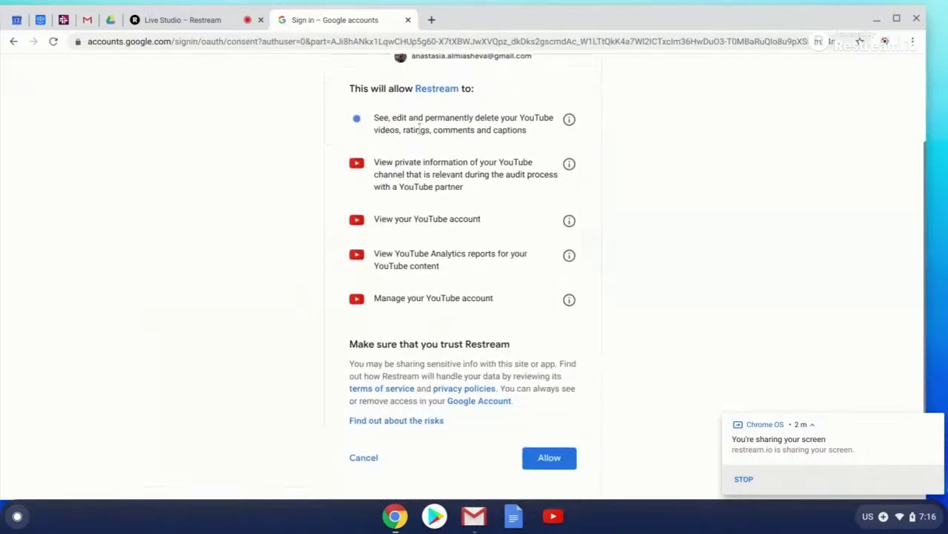
pyautogui.click(549, 460)
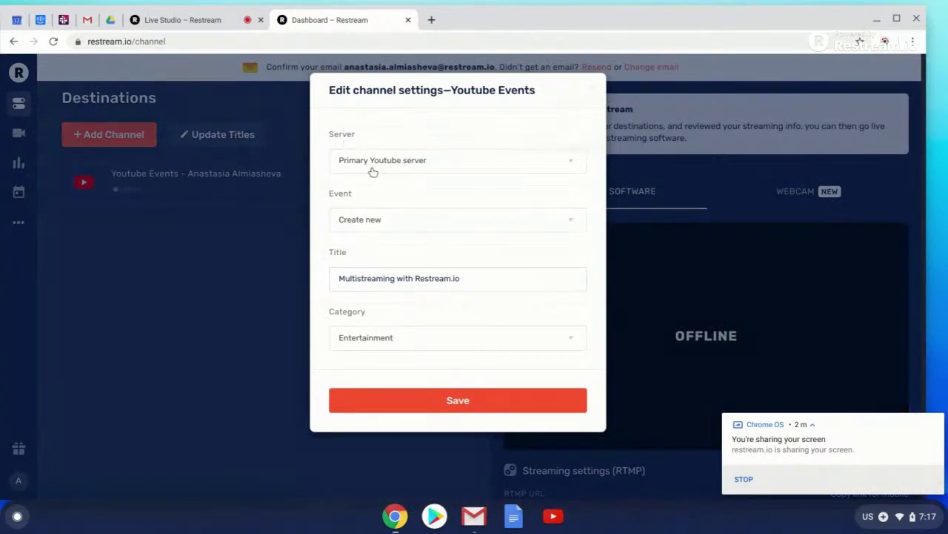
# - Examine the available server and event options in the YouTube Events channel settings
pyautogui.click(409, 163)
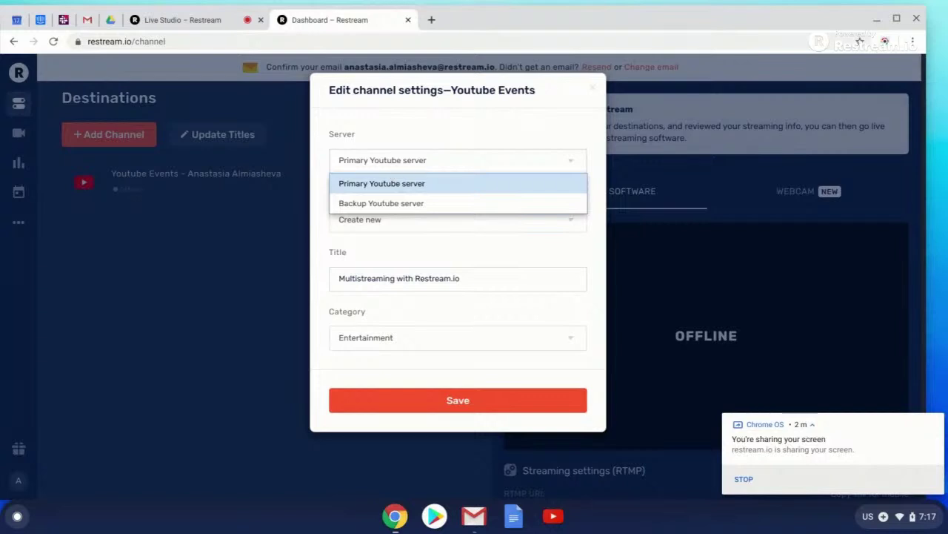
pyautogui.click(366, 125)
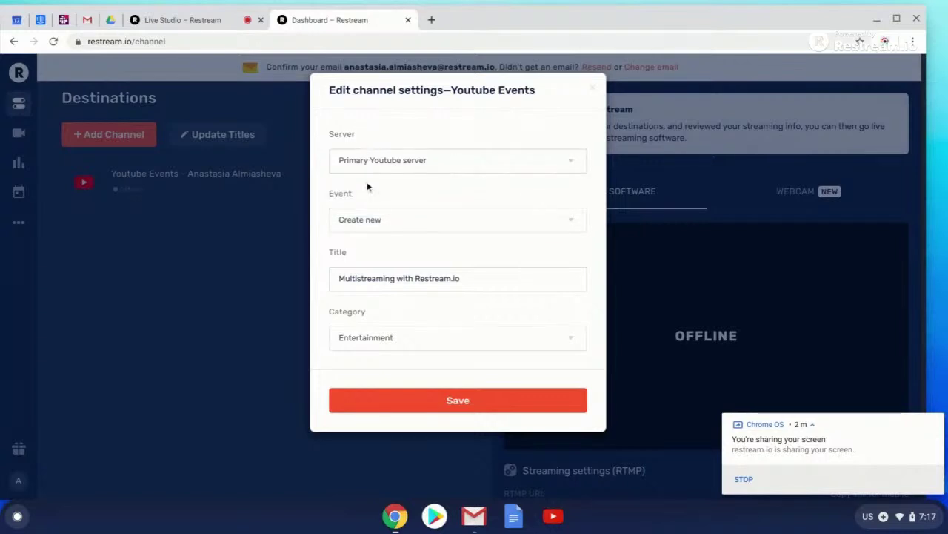
pyautogui.click(409, 221)
pyautogui.click(409, 222)
# - Title the YouTube event with the host's first name followed by "stream", set its category to Comedy and save the channel settings
pyautogui.click(498, 280)
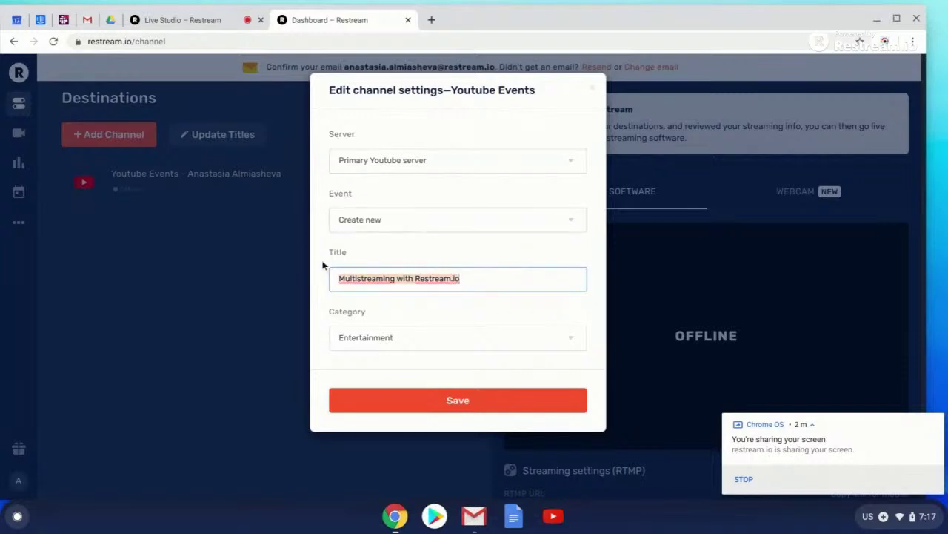
pyautogui.hotkey('ctrl', 'a')
pyautogui.write('An')
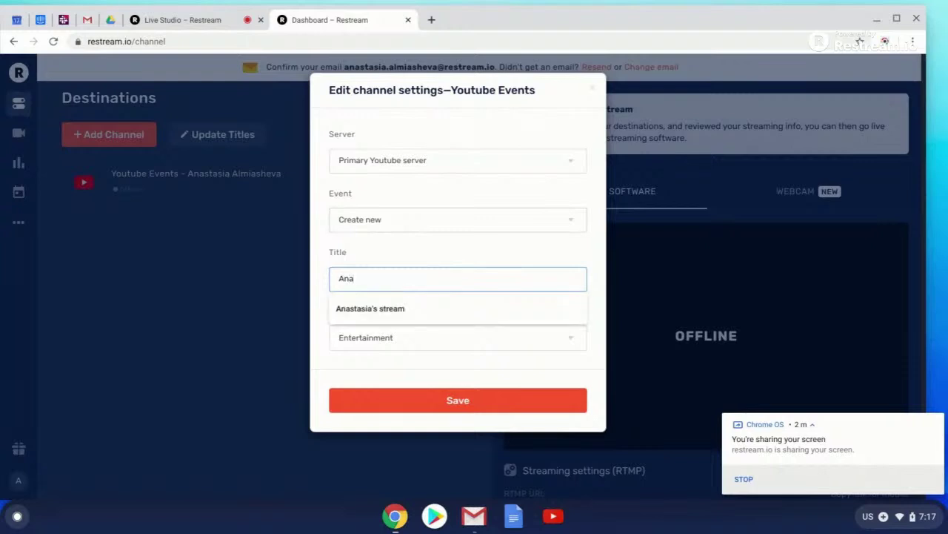
pyautogui.write("asia's stream")
pyautogui.click(355, 316)
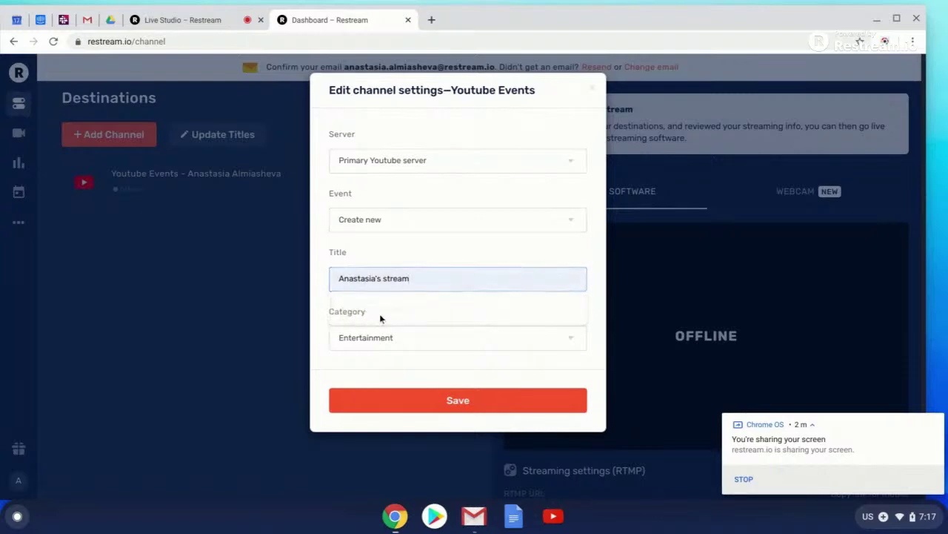
pyautogui.click(368, 337)
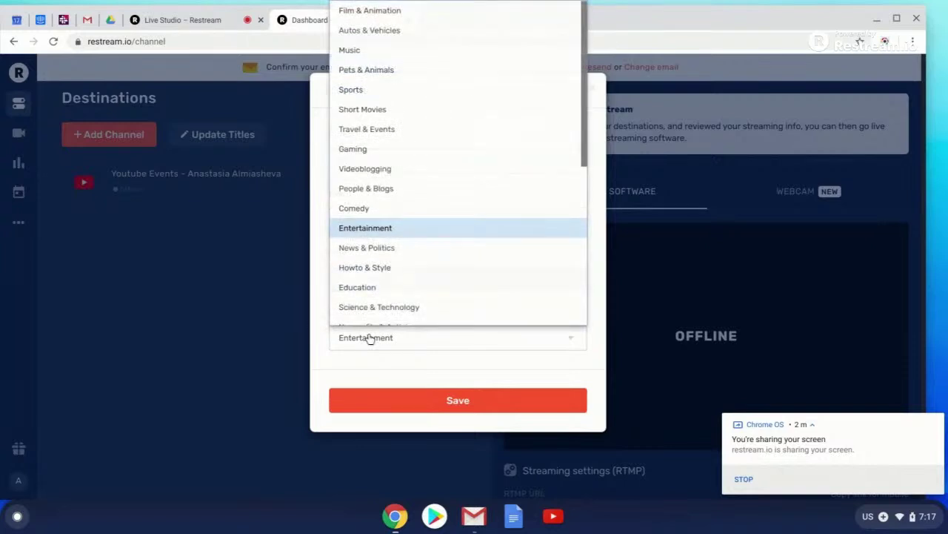
pyautogui.click(413, 197)
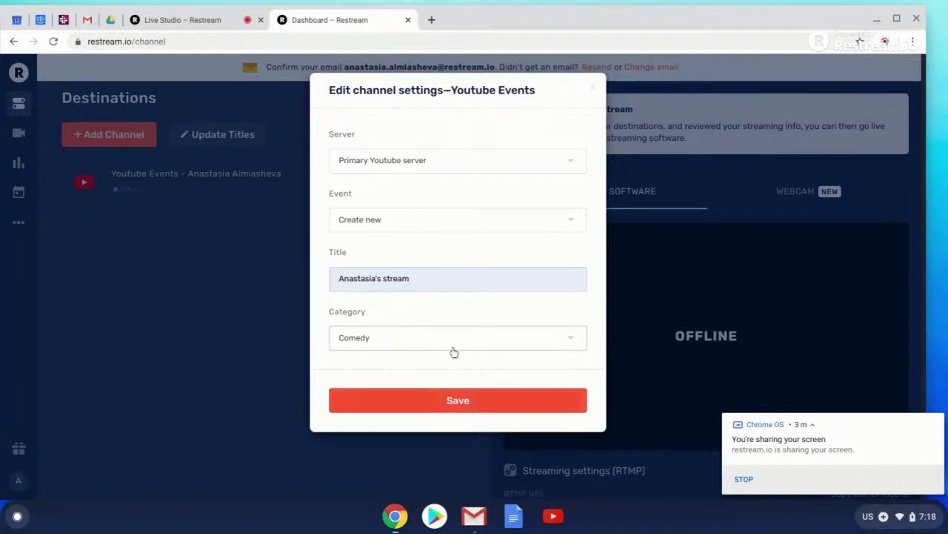
pyautogui.click(380, 408)
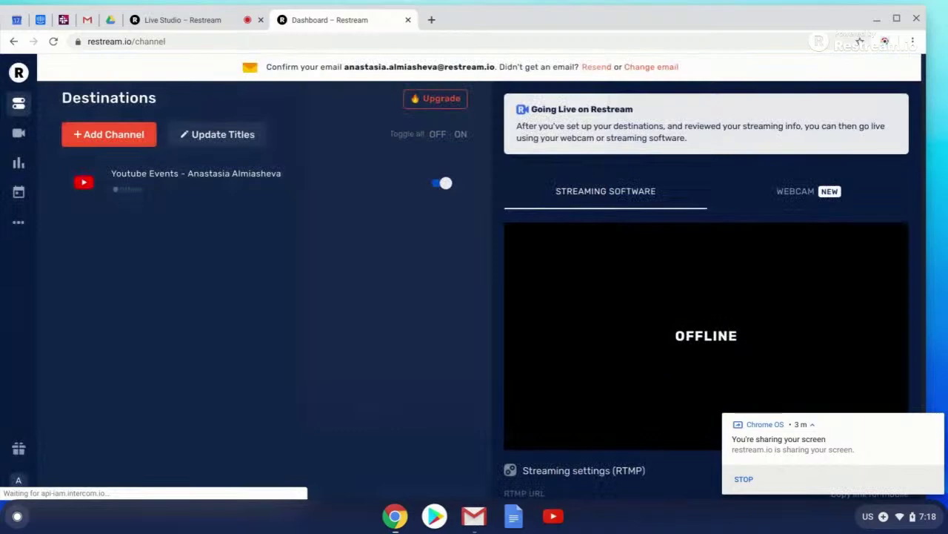
# - Add a Facebook Live channel for groups and public pages, set to stream to the public page Restream, and save it
pyautogui.click(128, 138)
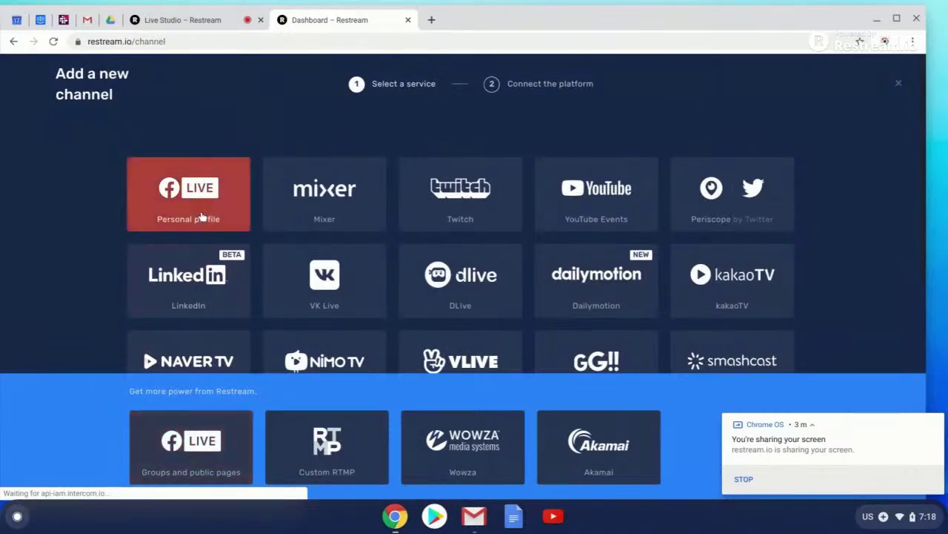
pyautogui.click(204, 420)
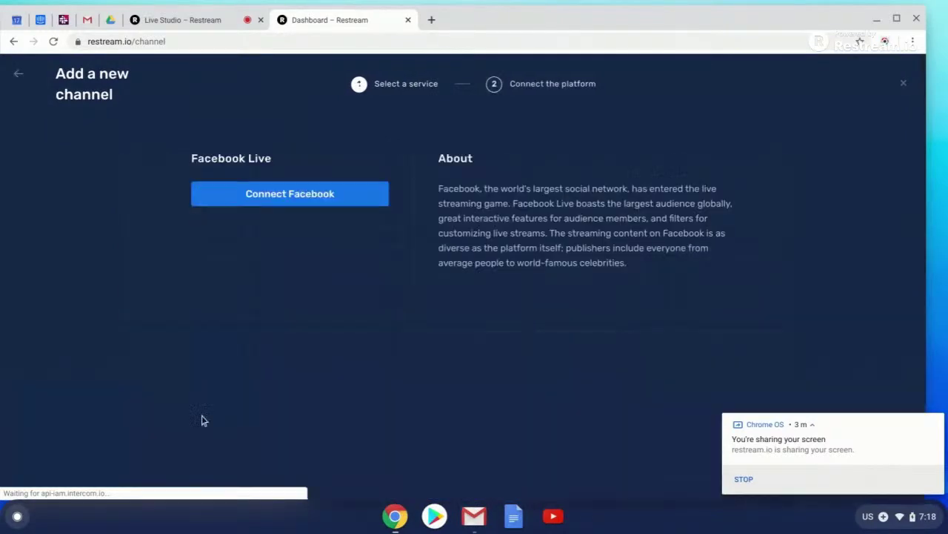
pyautogui.click(329, 206)
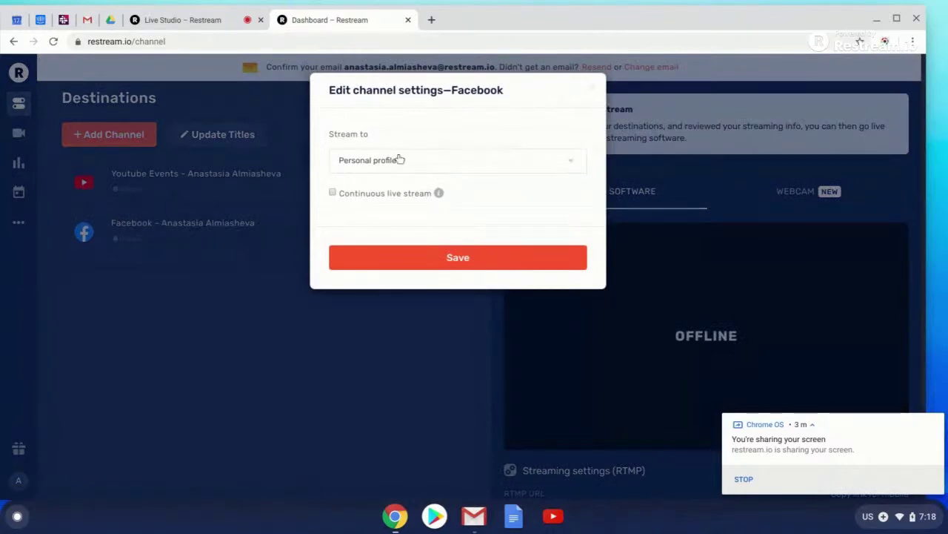
pyautogui.click(392, 165)
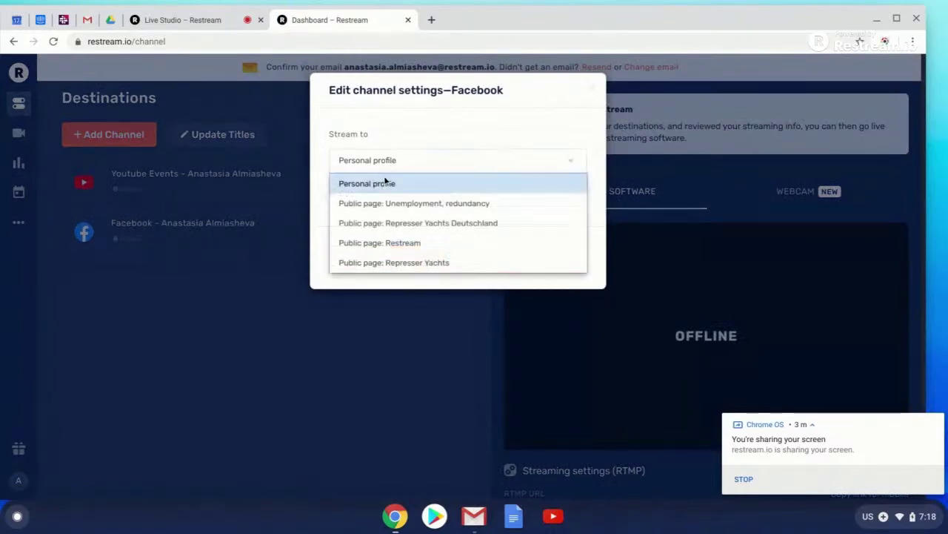
pyautogui.click(375, 244)
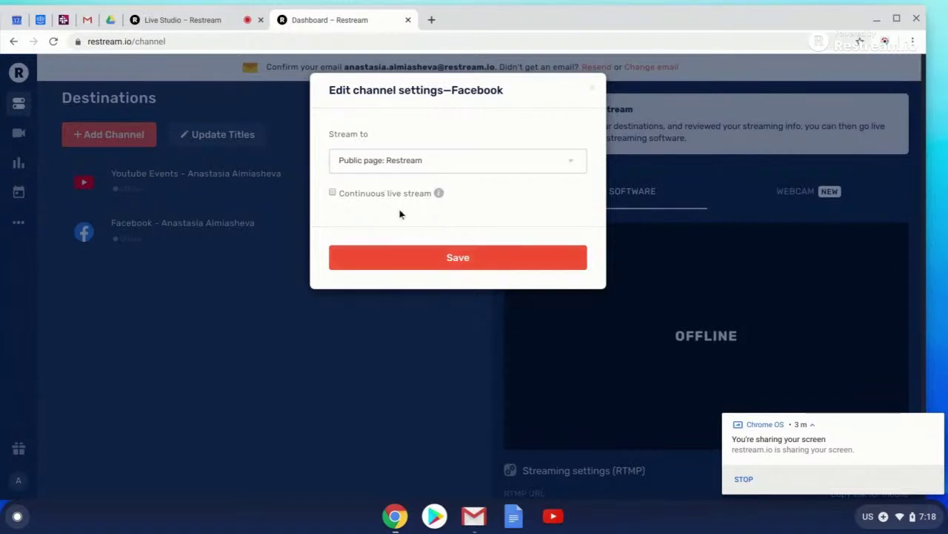
pyautogui.click(376, 255)
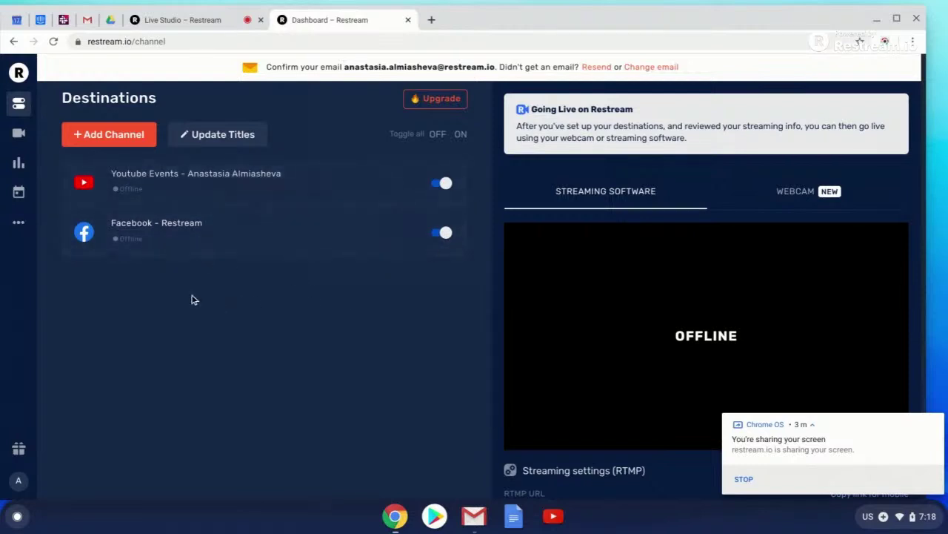
# - Open the Live Studio and draft the chat message "Hello" without sending it
pyautogui.click(19, 133)
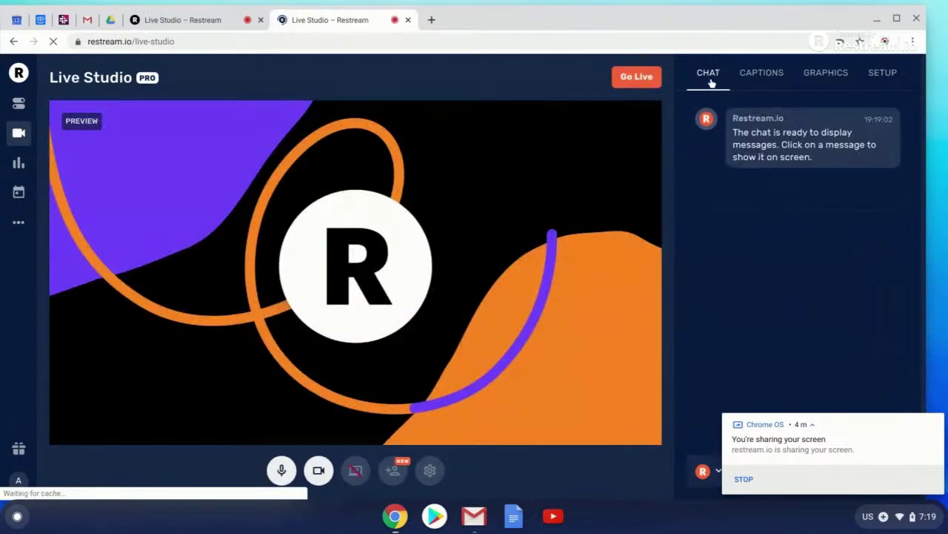
pyautogui.moveTo(751, 138)
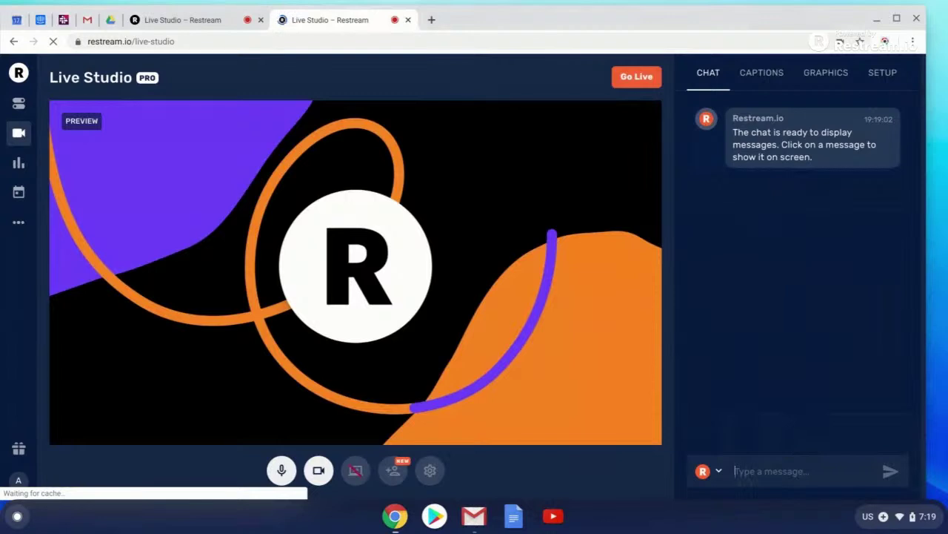
pyautogui.write('Hello')
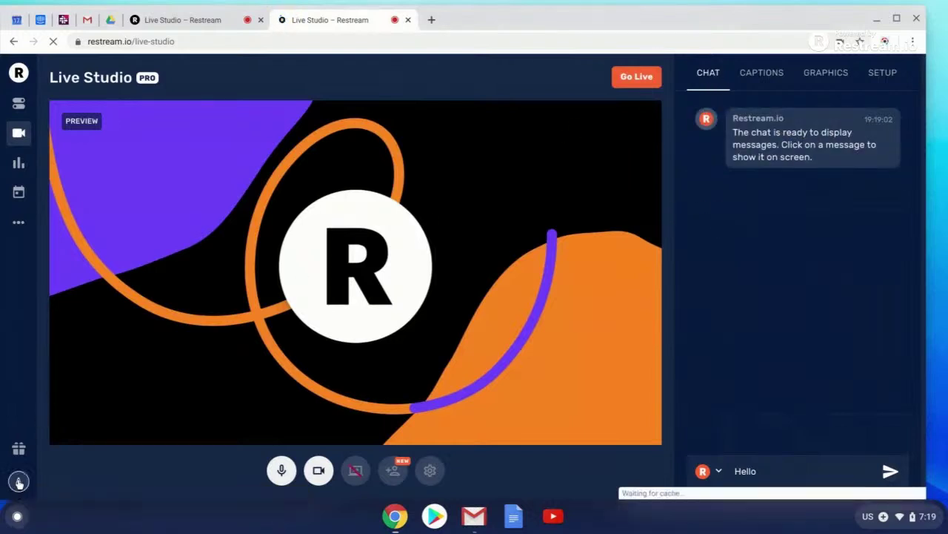
pyautogui.moveTo(19, 482)
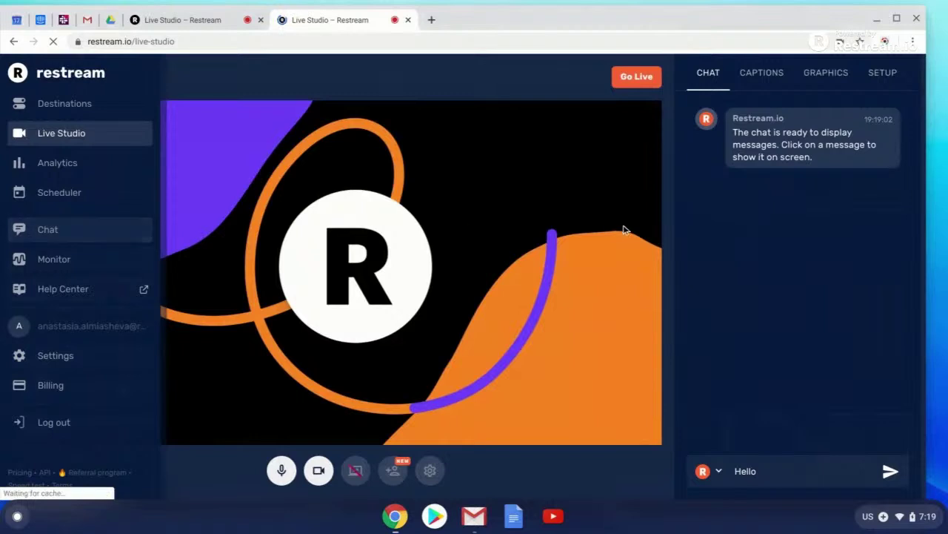
pyautogui.click(50, 224)
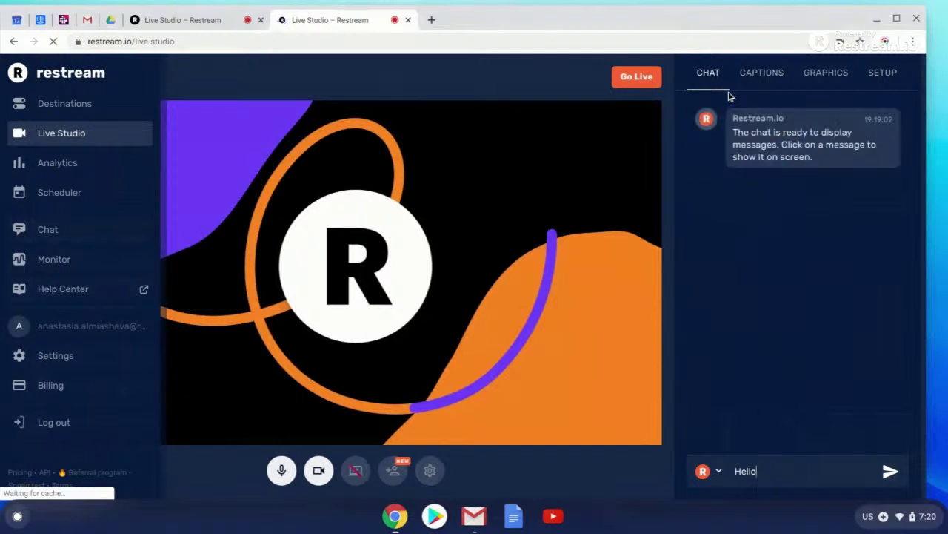
# - Show the "Follow us on Twitter" caption in the stream preview, and hide it again
pyautogui.click(766, 84)
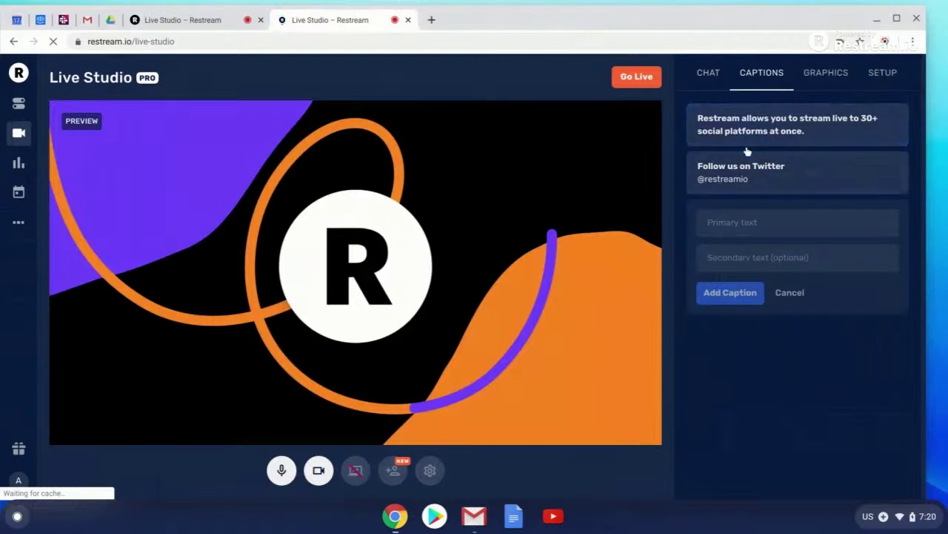
pyautogui.click(750, 175)
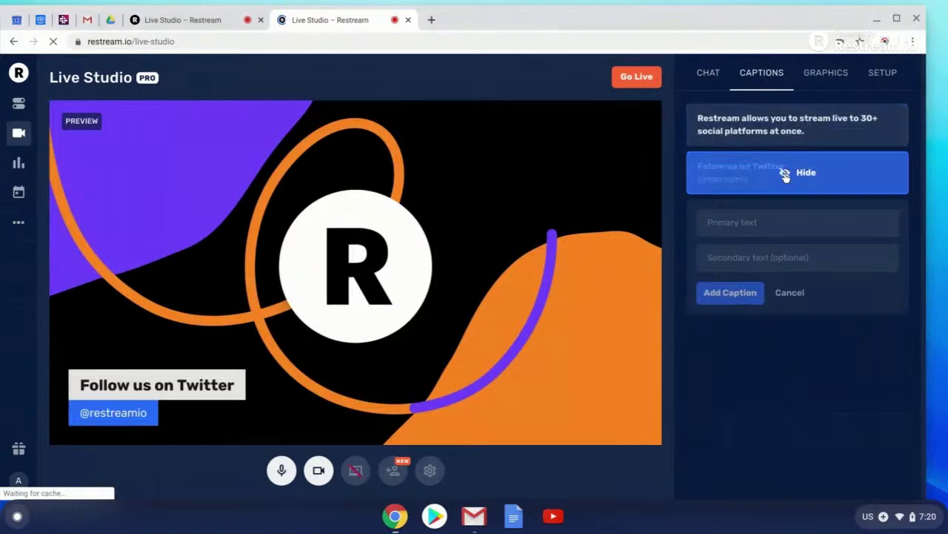
pyautogui.click(785, 174)
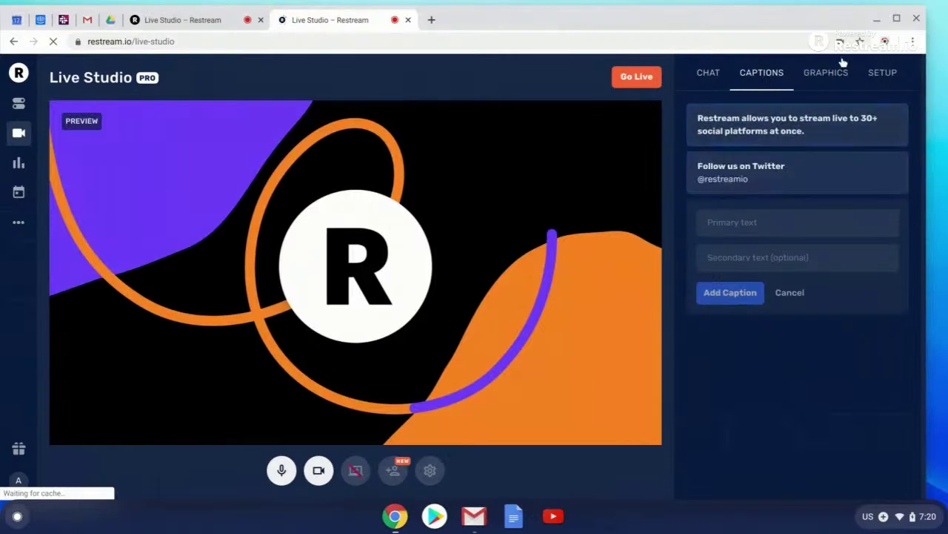
# - Look over the stream's logo, overlay and background graphics, opening the logo upload and cancelling it
pyautogui.click(838, 73)
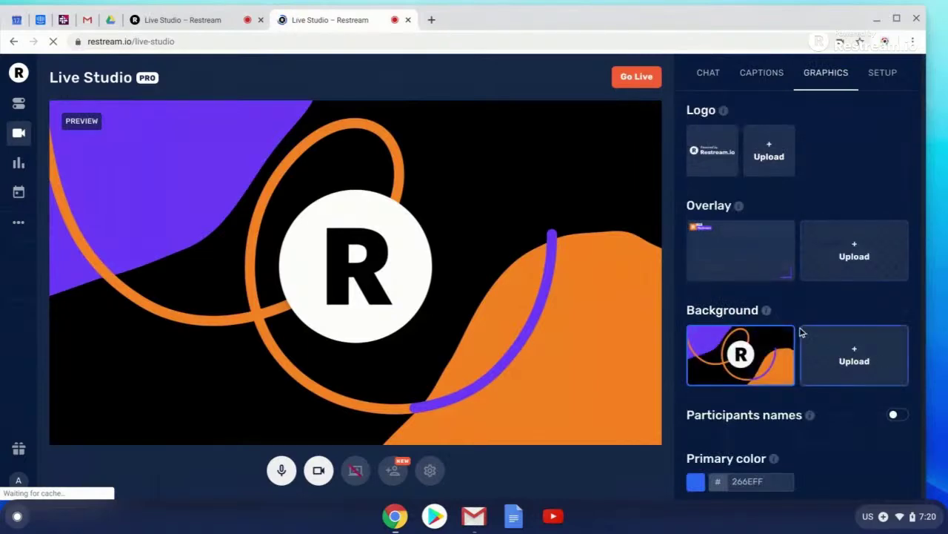
pyautogui.moveTo(730, 348)
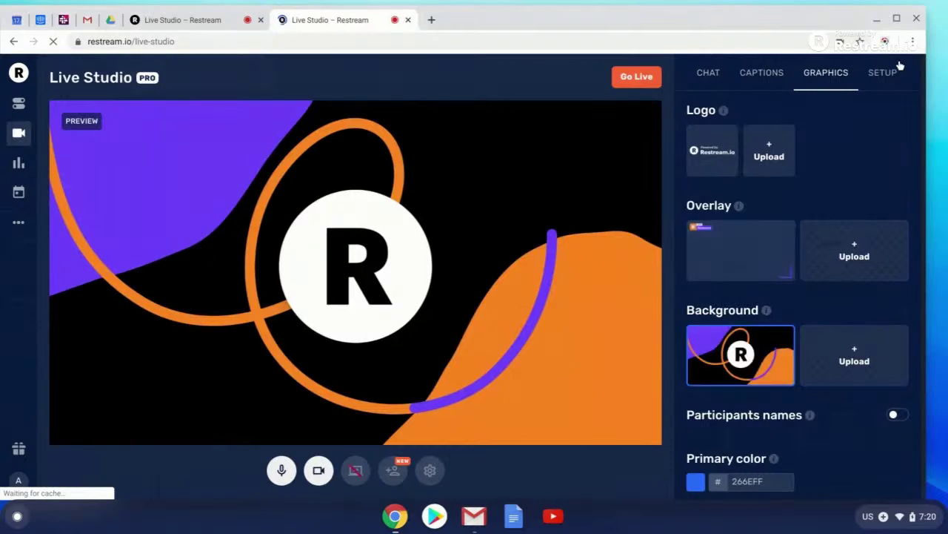
pyautogui.click(780, 150)
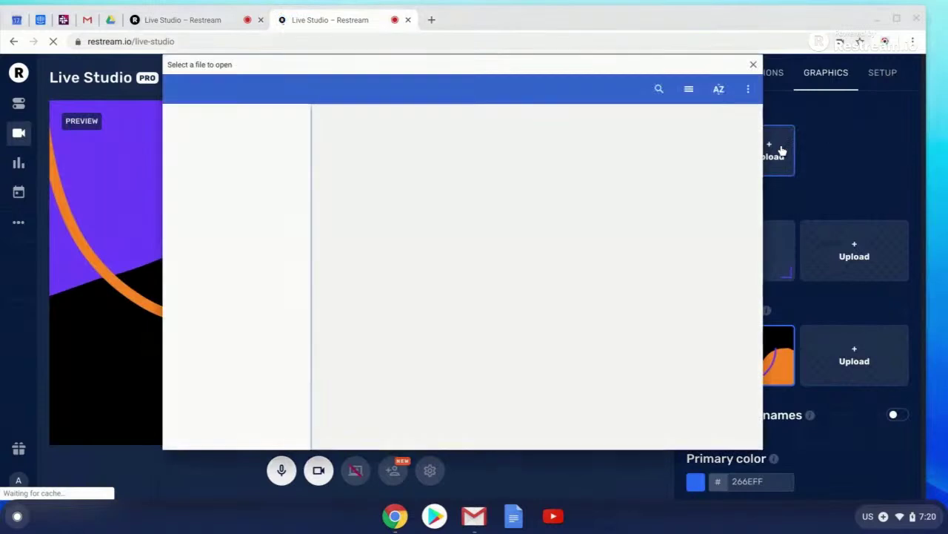
pyautogui.click(753, 64)
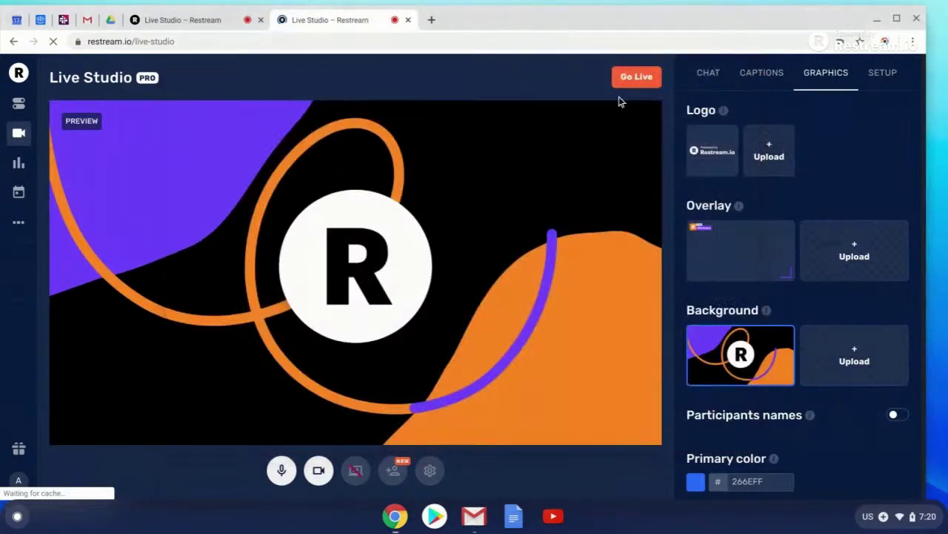
# - Show the "Powered by Restream.io" logo in the stream preview, and reopen the Live Studio from the Destinations page
pyautogui.click(704, 160)
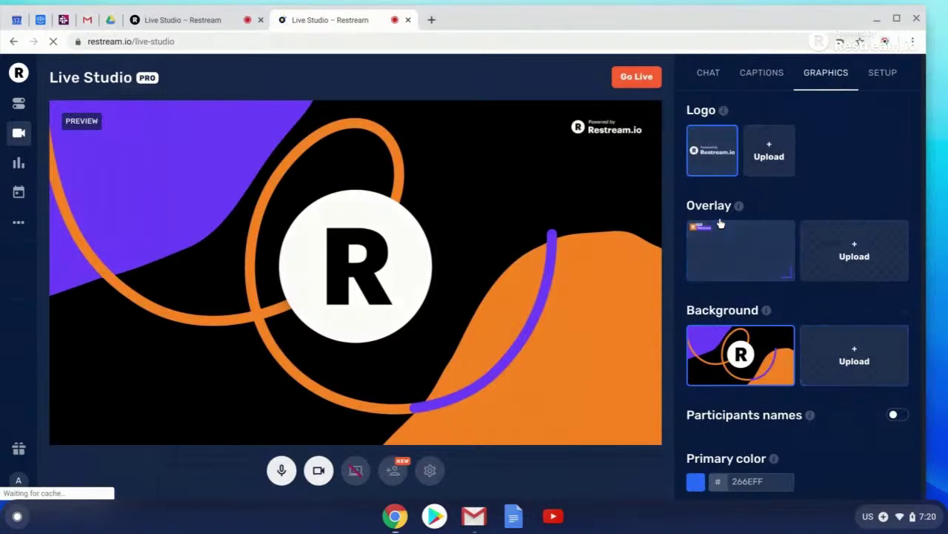
pyautogui.scroll(-1, 759, 411)
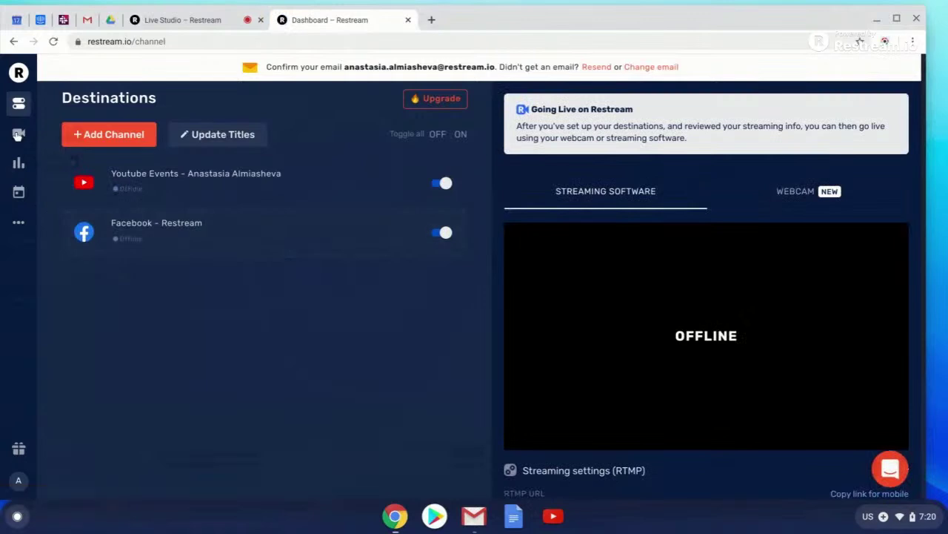
pyautogui.click(20, 133)
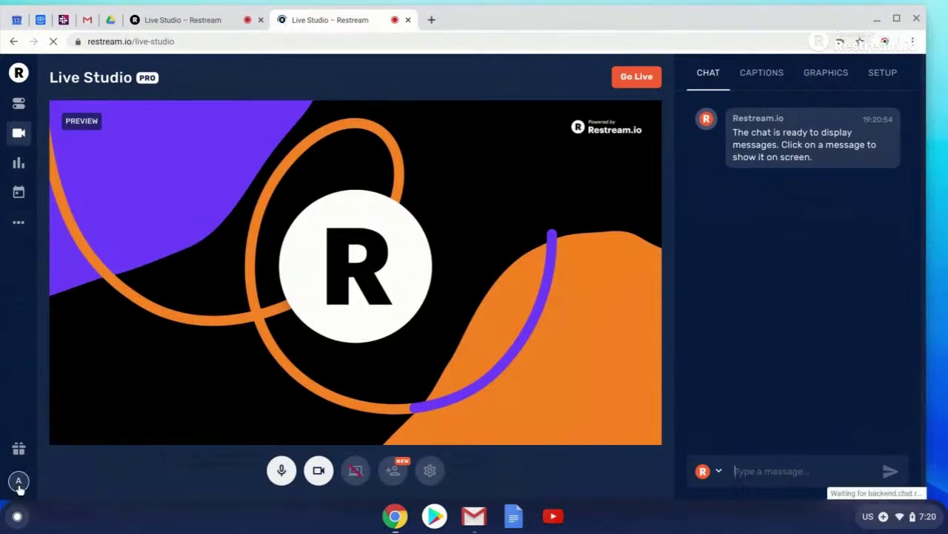
# - Go back to the Destinations page and close its browser tab to return to the live screen-sharing session
pyautogui.moveTo(20, 489)
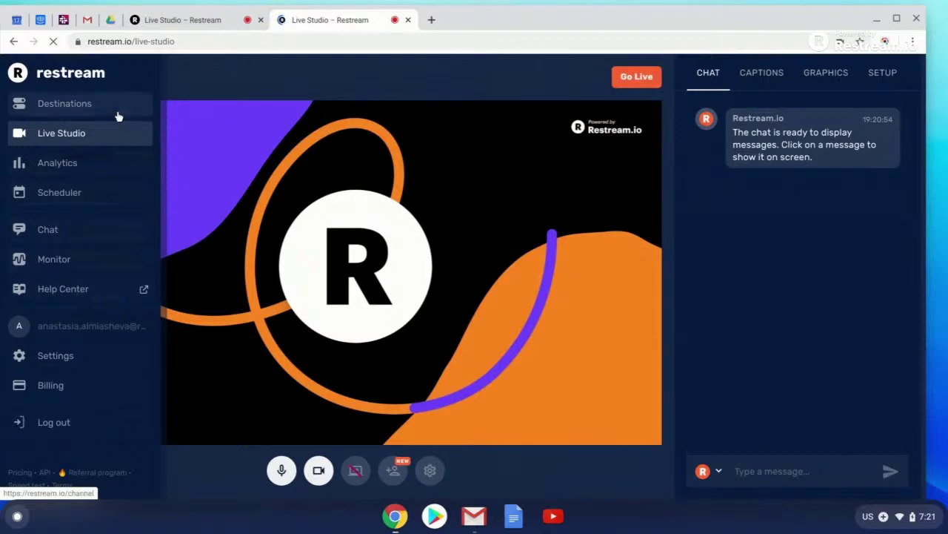
pyautogui.click(94, 103)
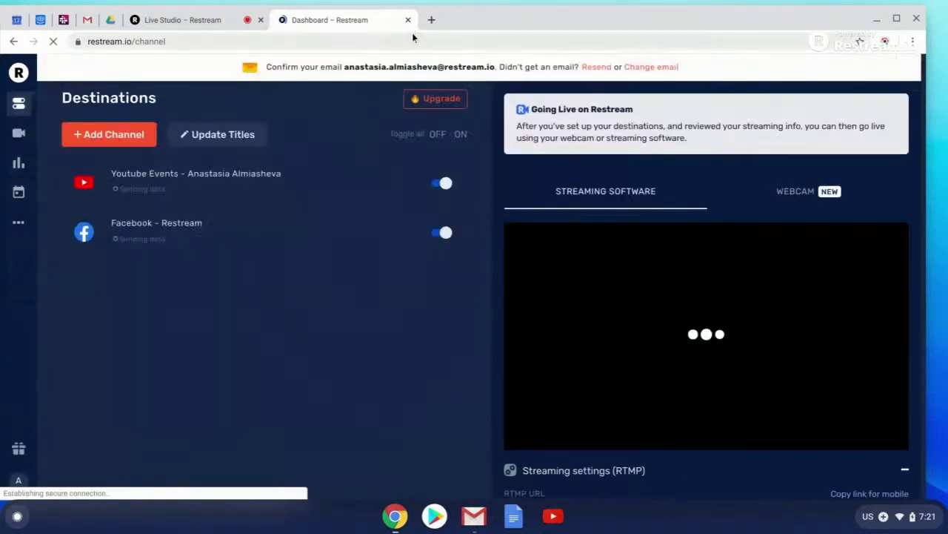
pyautogui.click(407, 20)
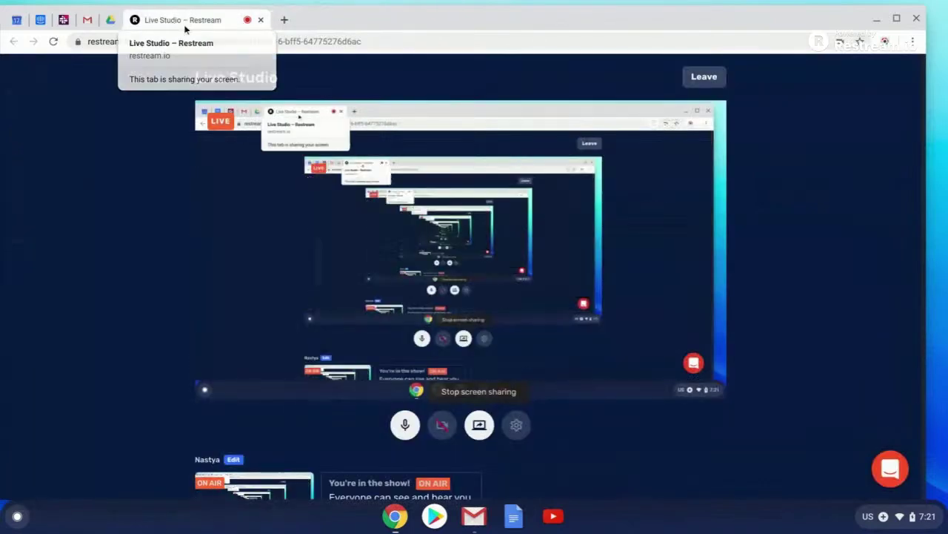